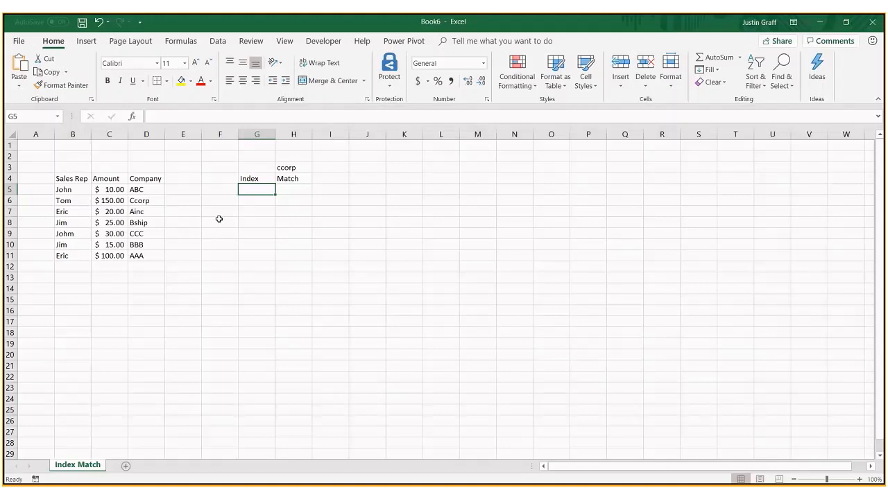
Enter =MATCH($H$3,D5:D11,0) in cell H5 to find the company's position using an exact match.
key("Right")
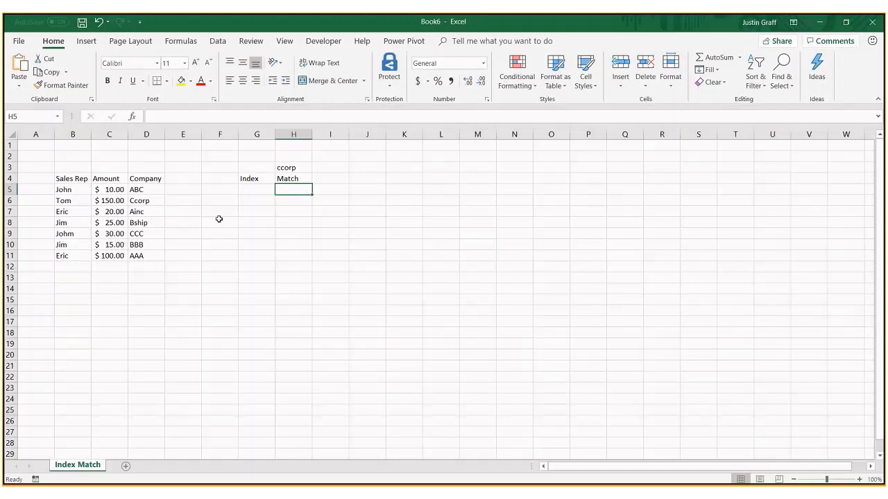
type("=match(")
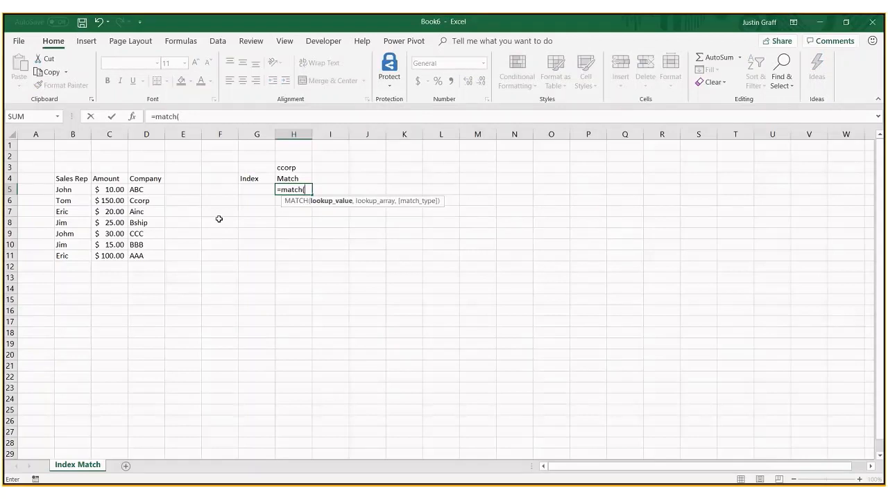
left_click(294, 167)
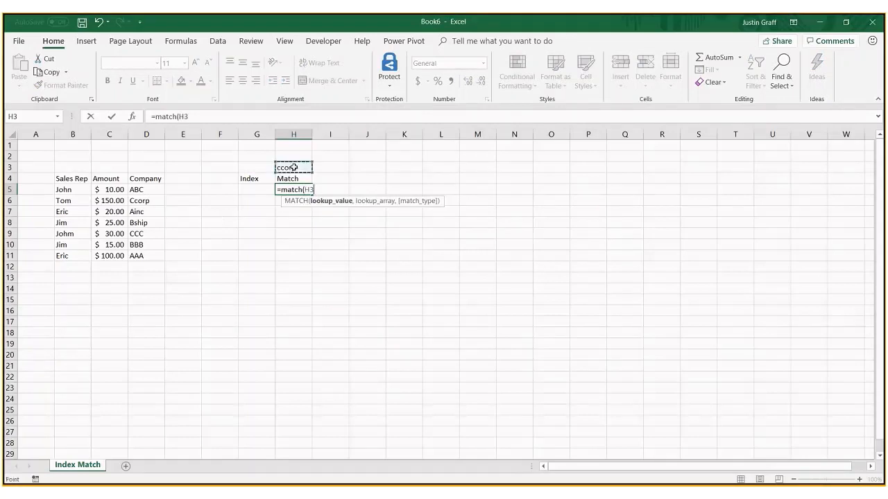
key("F4")
type(",")
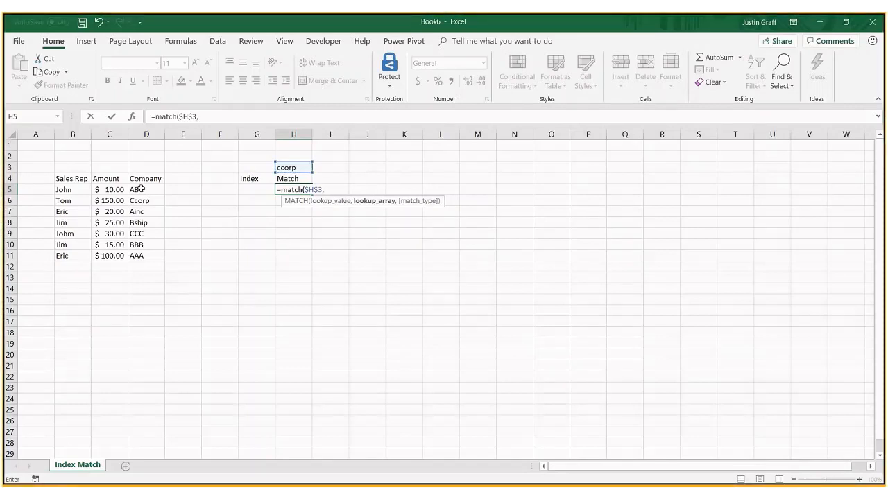
left_click_drag(147, 189, 147, 256)
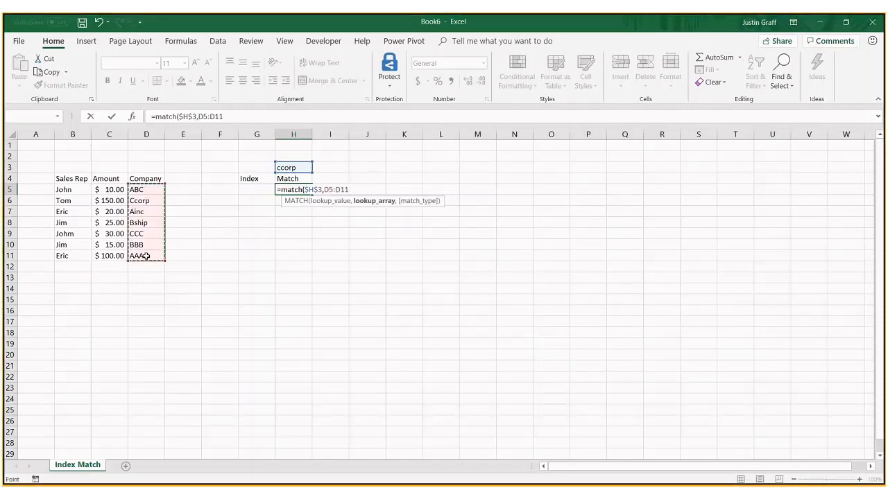
type(",")
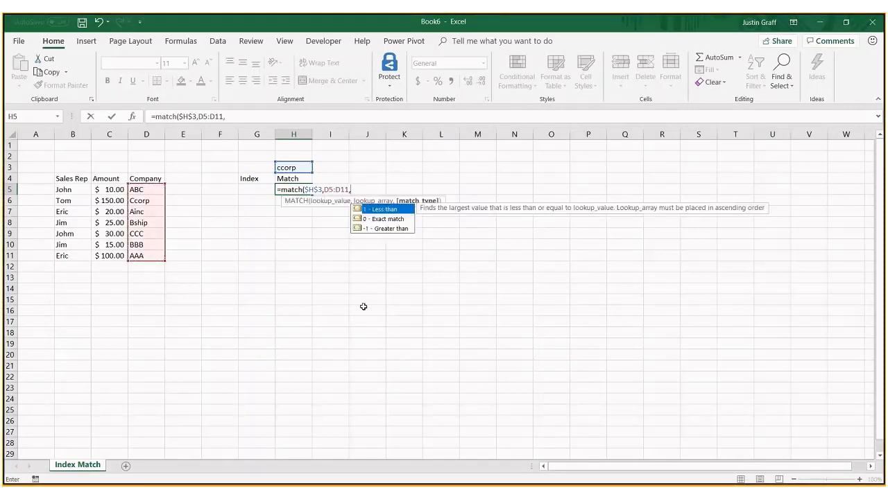
double_click(379, 220)
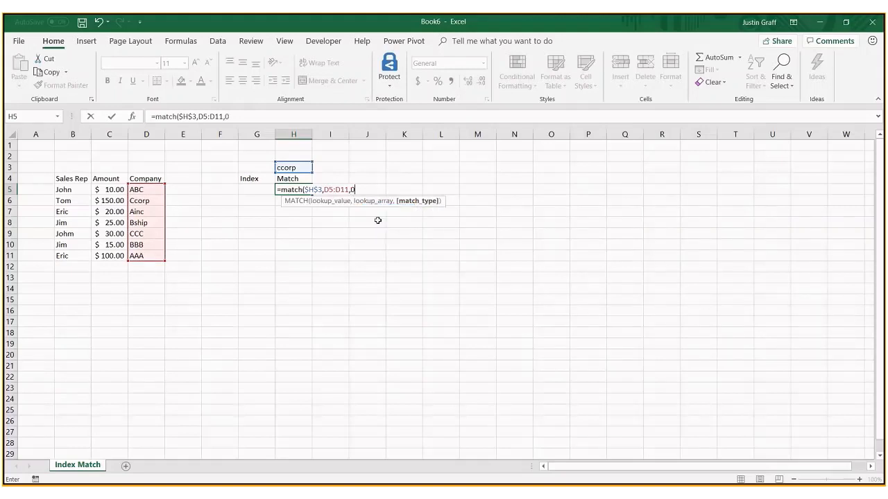
type(")")
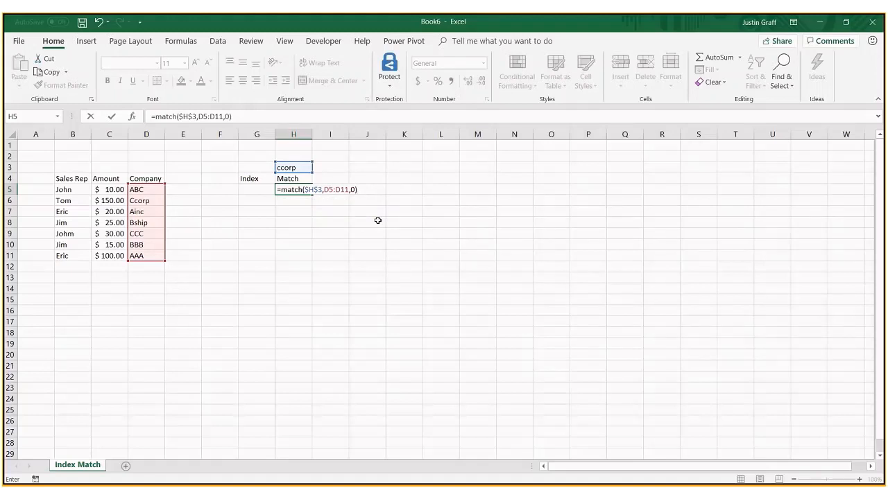
key("Return")
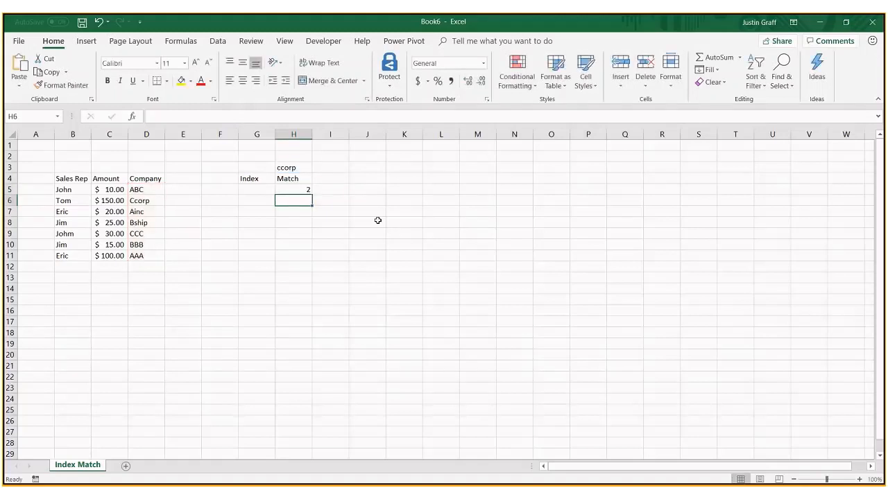
Examine the MATCH formula in H5 against the lookup value in H3 and the Company entries in D5:D11.
left_click(306, 191)
key("Delete")
key("ctrl+z")
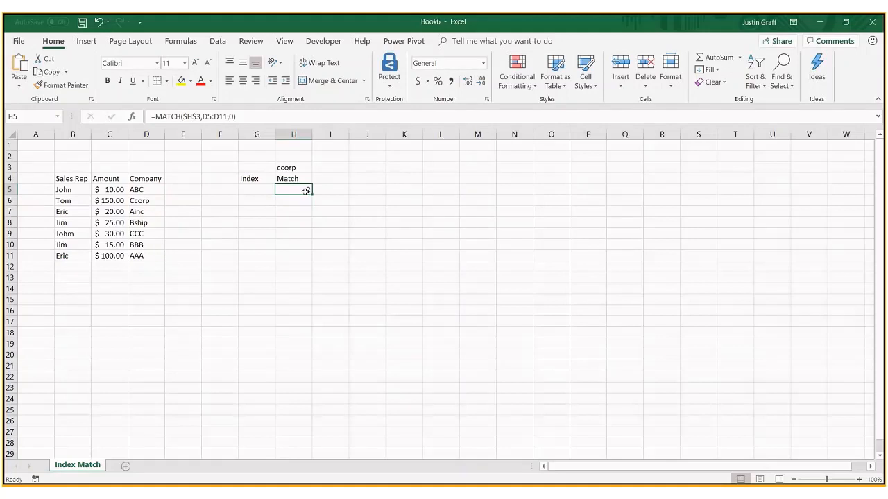
left_click(298, 169)
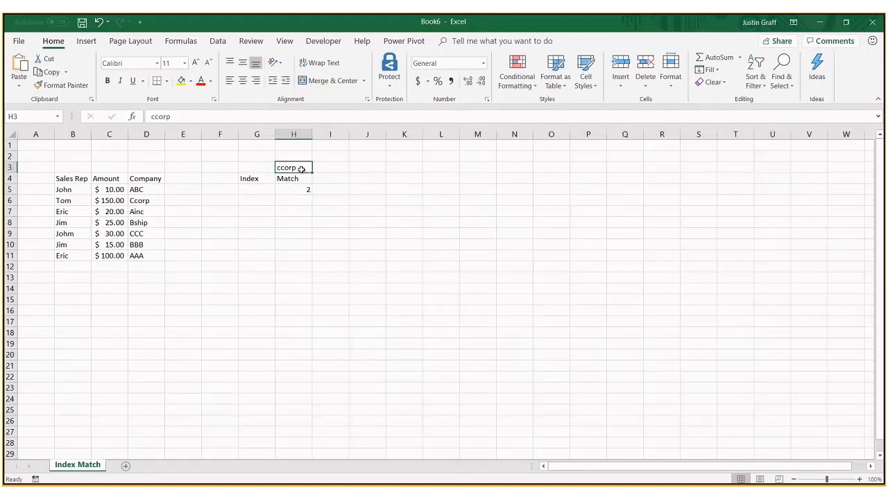
left_click(303, 190)
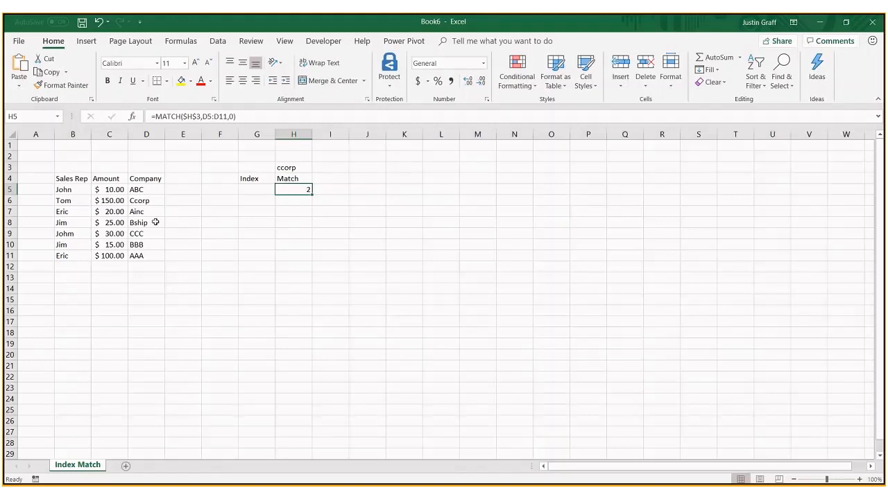
left_click(149, 202)
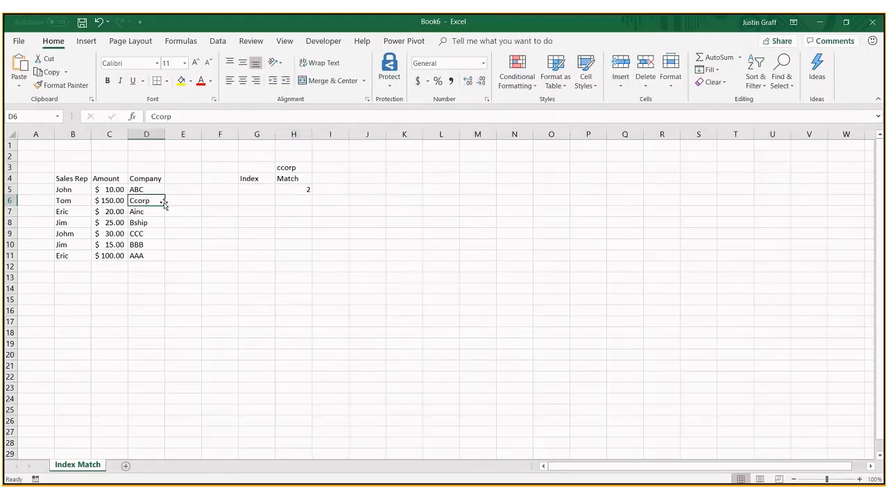
left_click(152, 189)
key("ctrl+shift+Down")
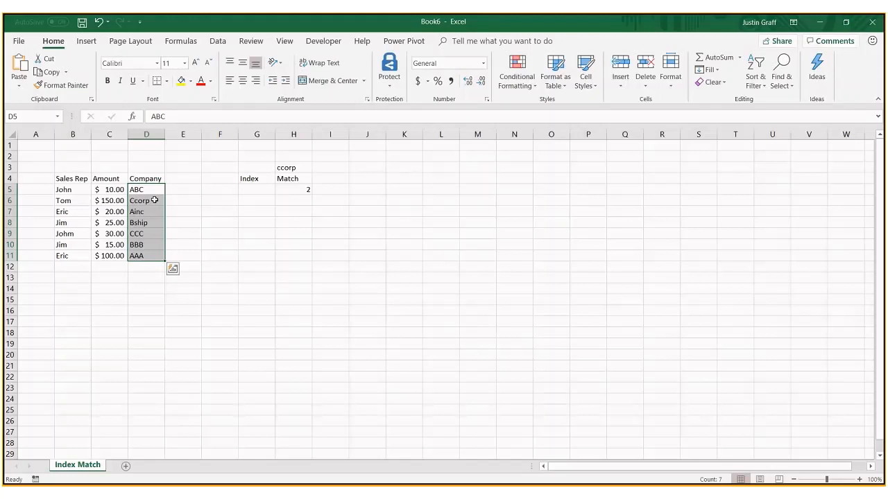
Enter =INDEX(B5:B11,H5) in cell G5 to return the sales rep at the matched position.
left_click(261, 191)
type("=")
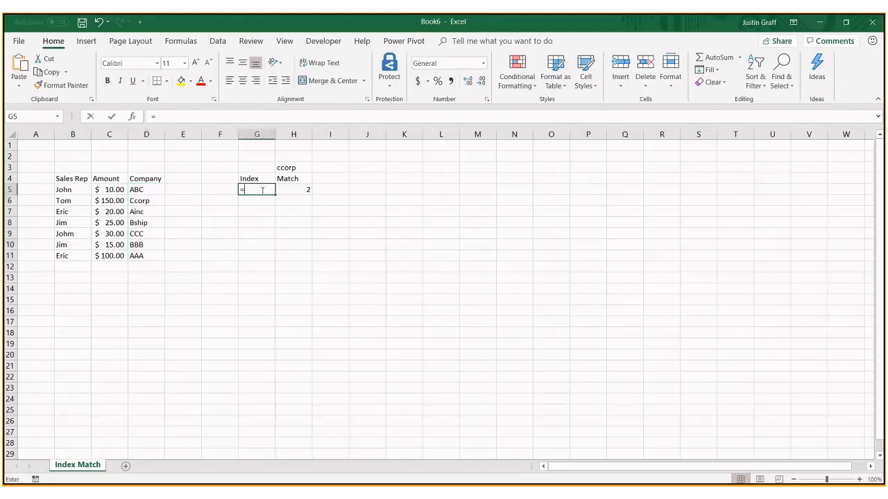
type("index(")
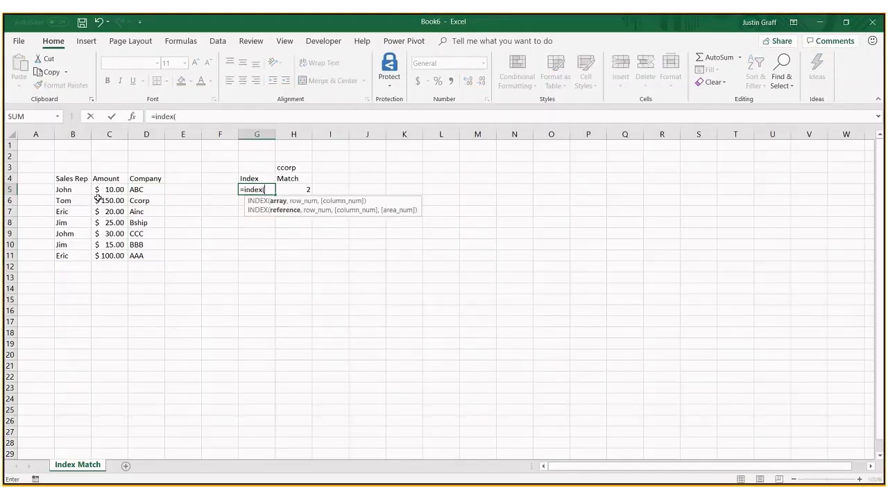
left_click_drag(77, 190, 74, 256)
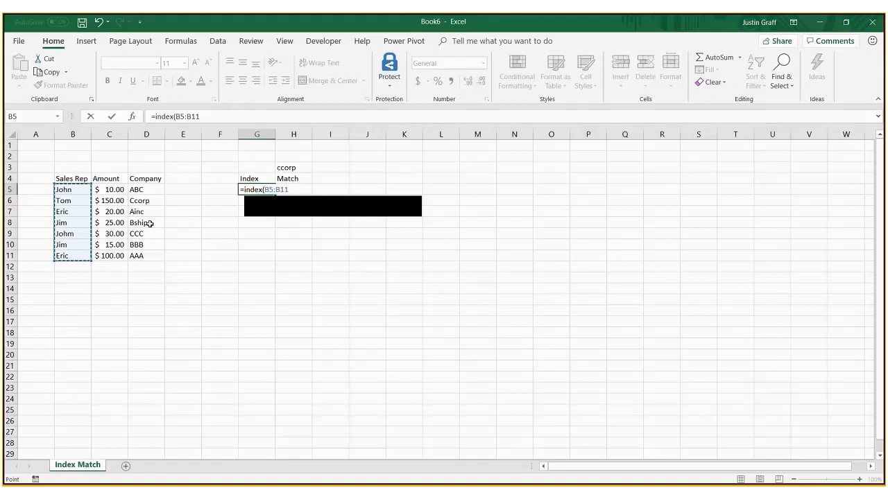
type(",")
left_click(326, 188)
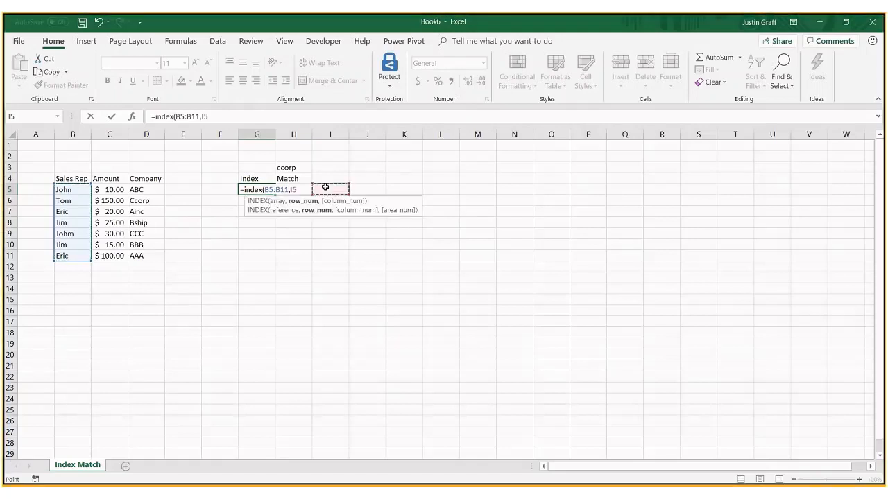
key("Left")
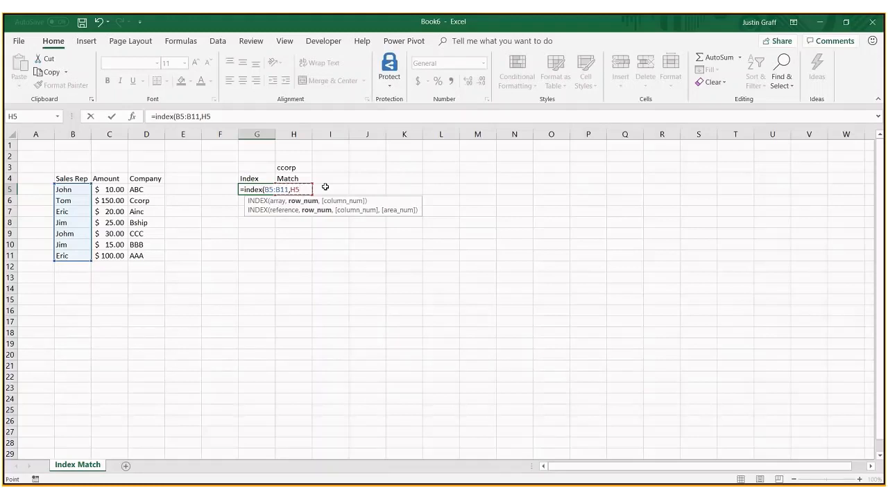
type(")")
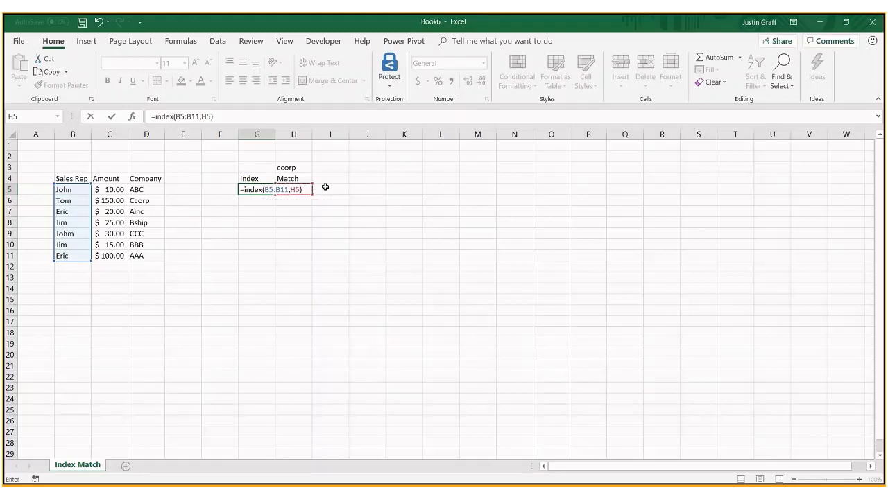
key("Return")
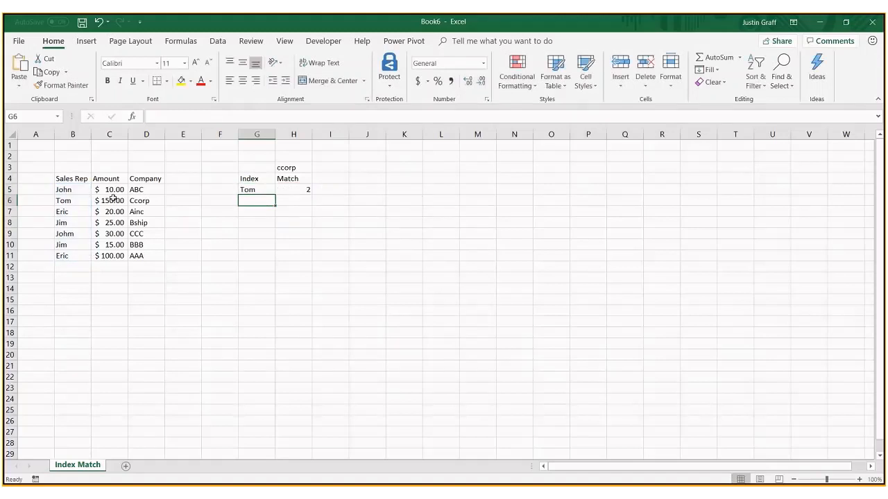
Extend the array of the INDEX formula in G5 to B4:B11 so that it includes the Sales Rep header.
left_click(315, 189)
left_click(302, 190)
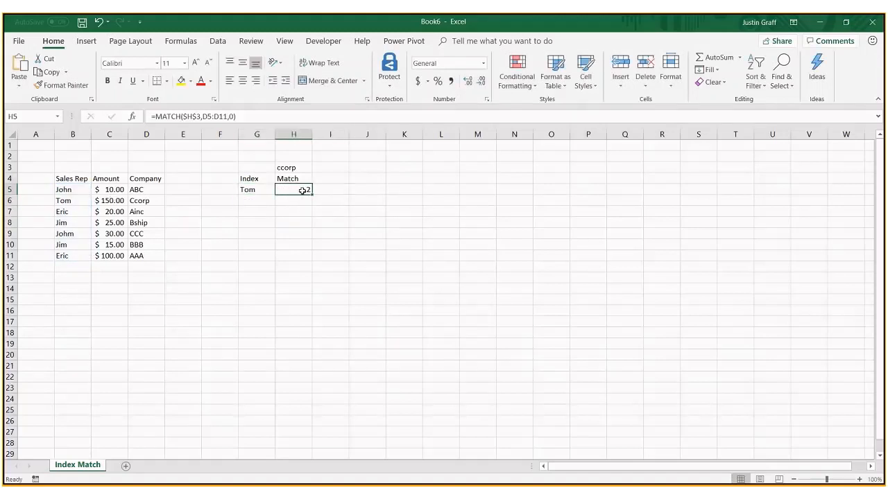
left_click(261, 187)
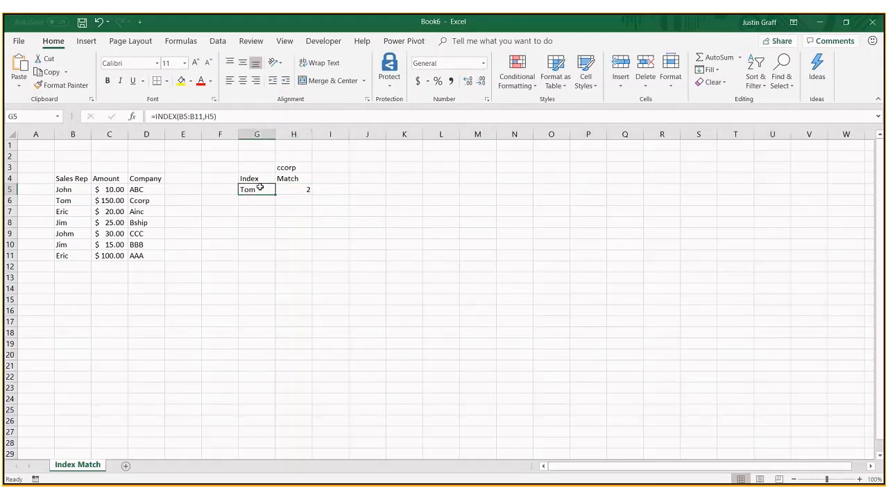
left_click(193, 116)
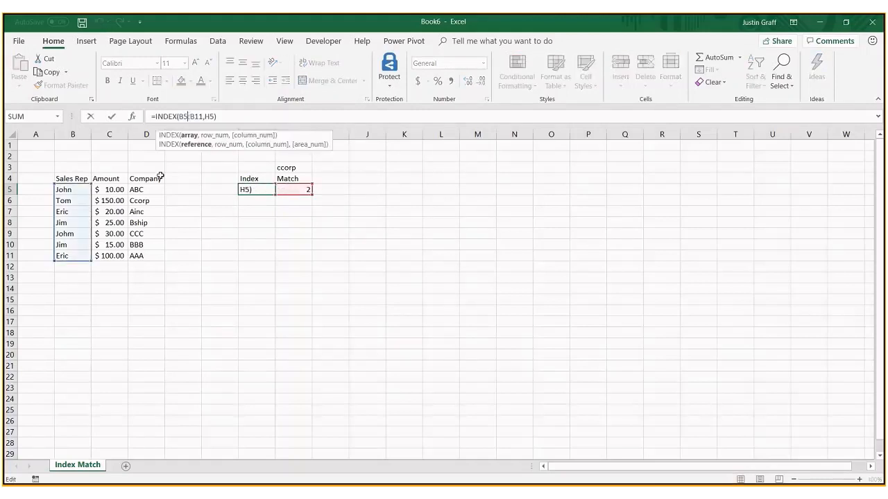
left_click_drag(90, 184, 91, 174)
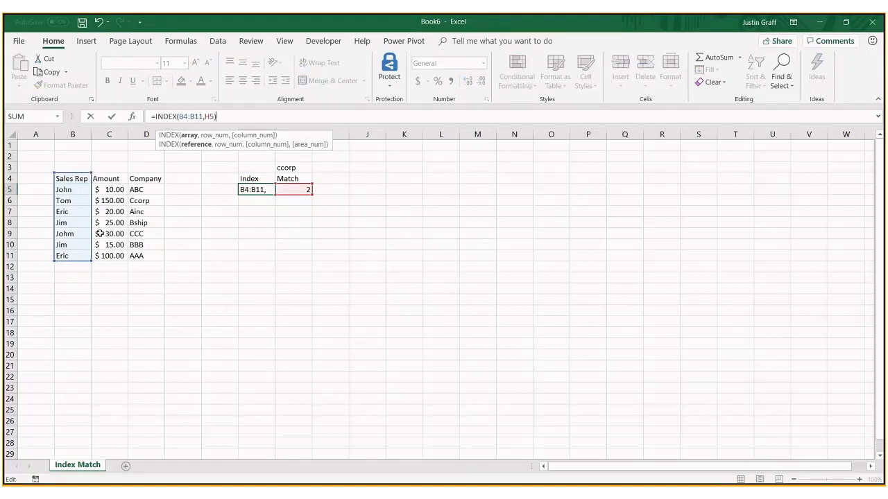
key("Return")
key("Up")
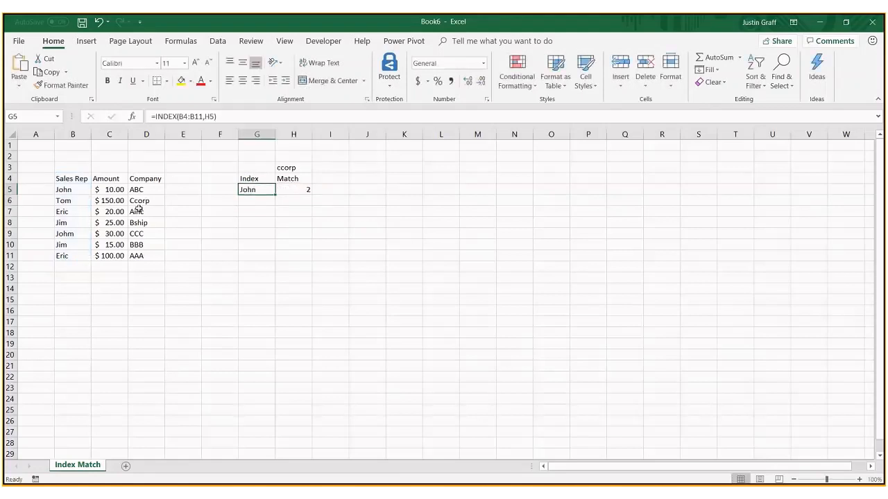
Compare the rows covered by the Sales Rep range, with and without its header, with the Company range D5:D11.
left_click(70, 190)
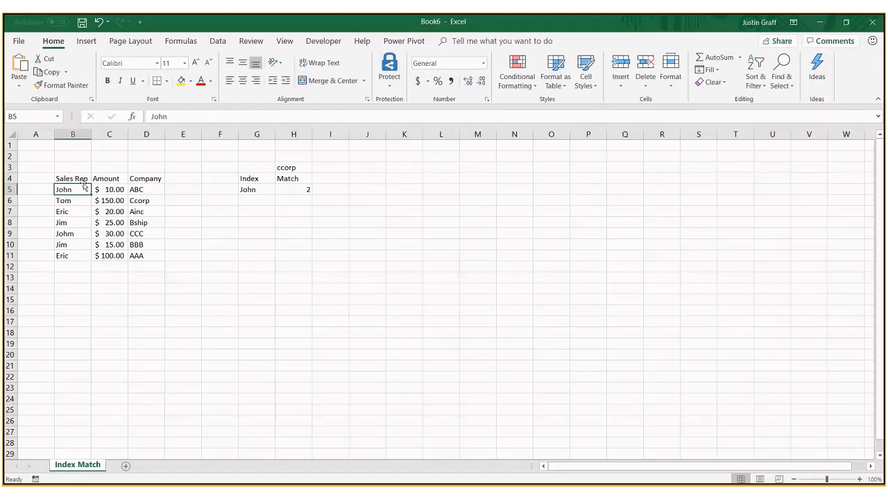
left_click_drag(80, 179, 81, 189)
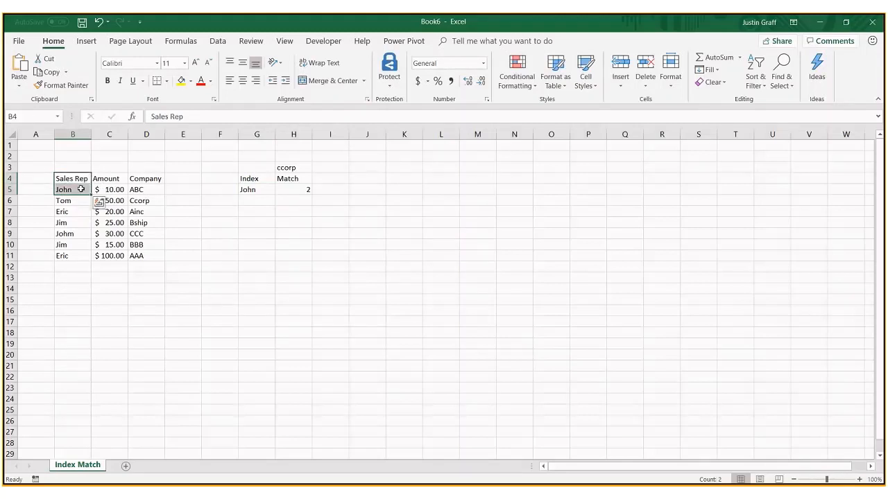
left_click(155, 203)
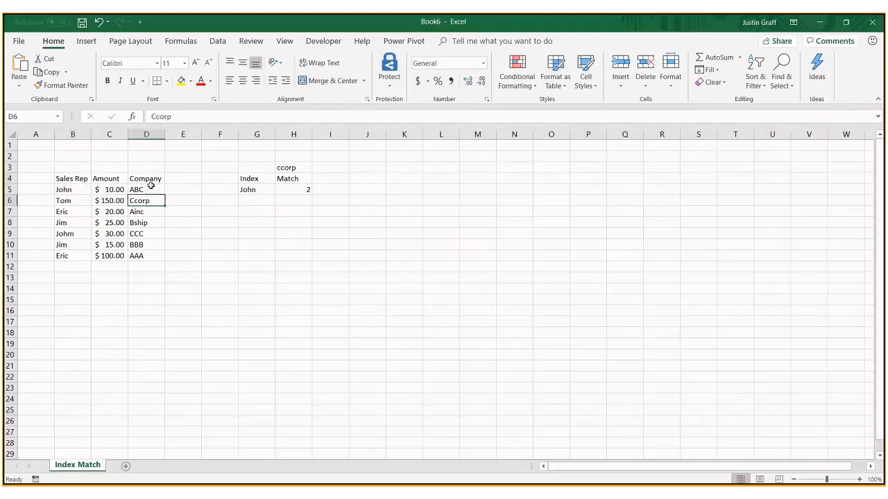
left_click_drag(150, 185, 148, 254)
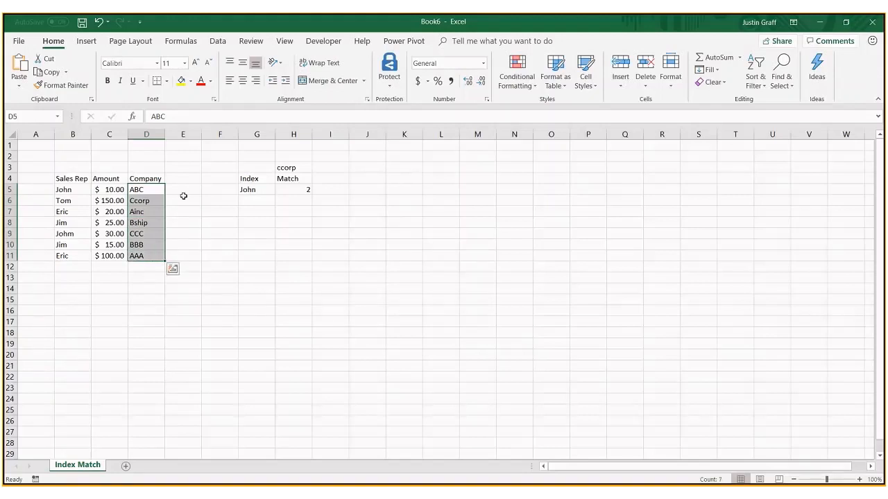
left_click(77, 193)
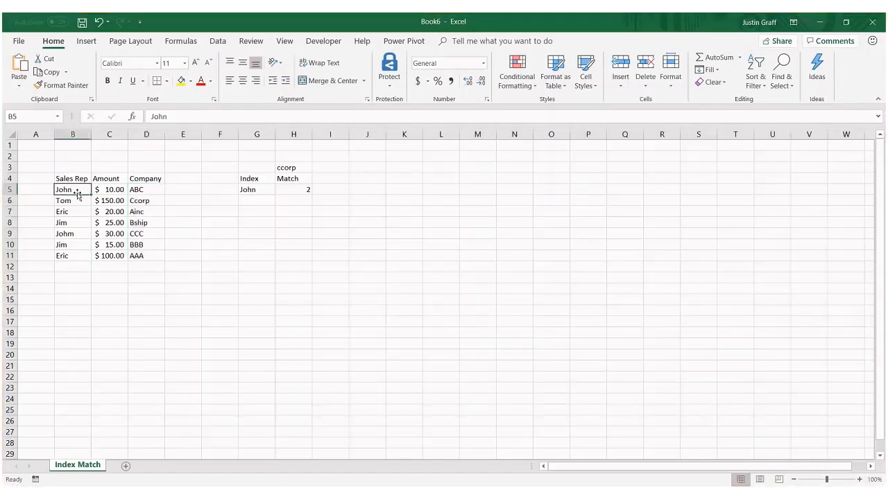
left_click_drag(77, 194, 75, 253)
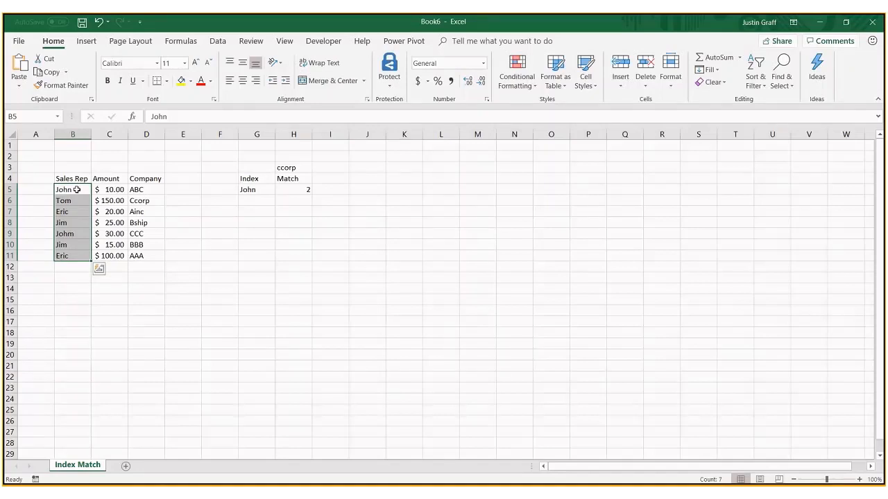
Begin an INDEX formula in cell G6 with the sales reps in B5:B11 as its array.
left_click(255, 206)
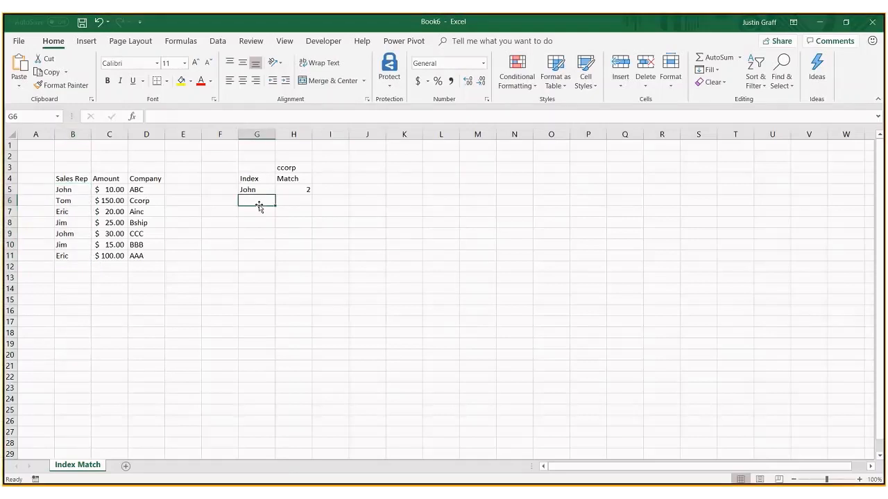
type("=index")
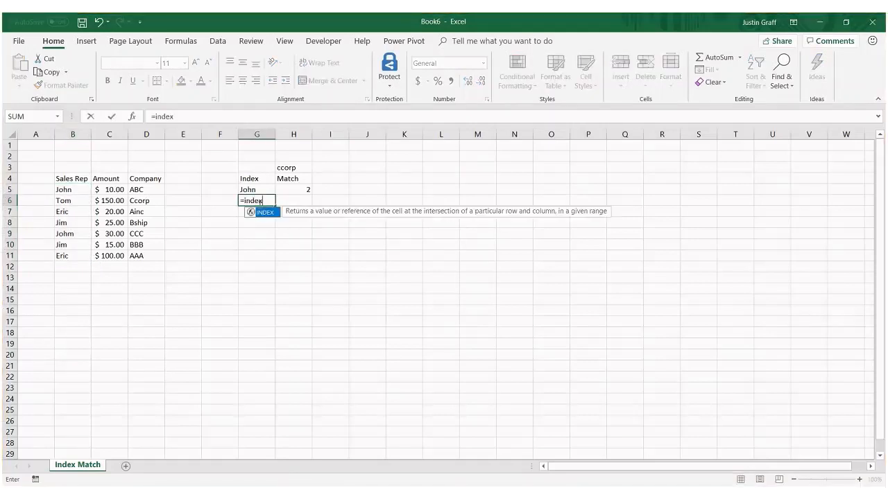
type("(")
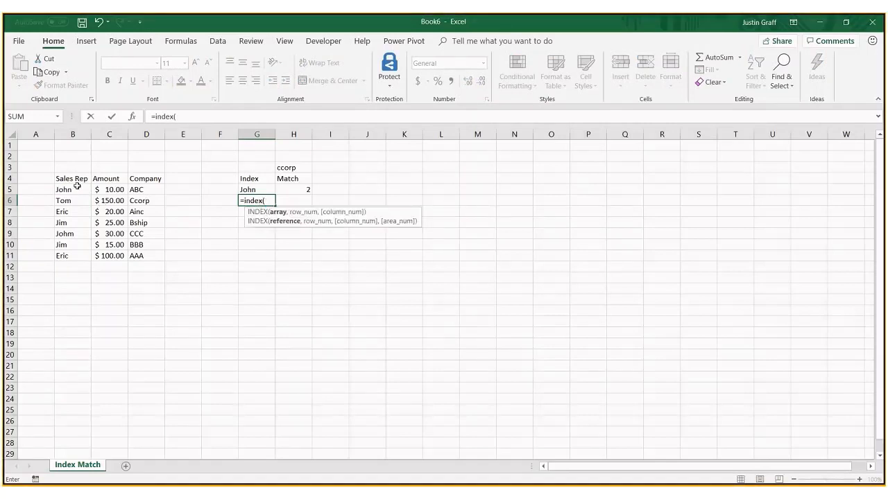
left_click_drag(77, 186, 70, 254)
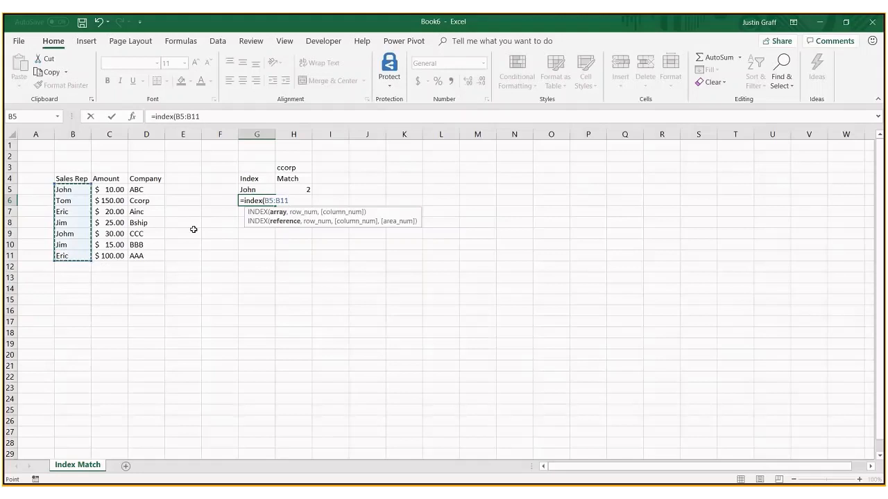
type(",")
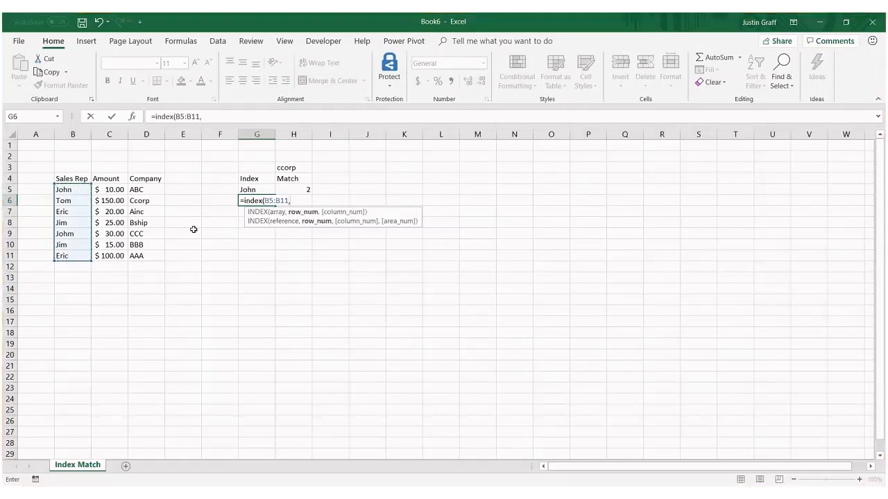
Complete the G6 formula with a nested MATCH($H$3,D5:D11,0) as the row number, then review its arguments.
type("match(")
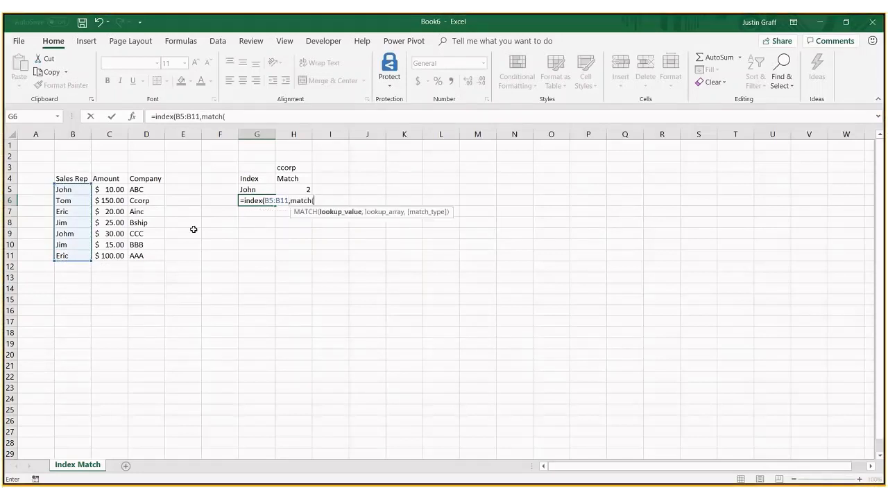
left_click(279, 170)
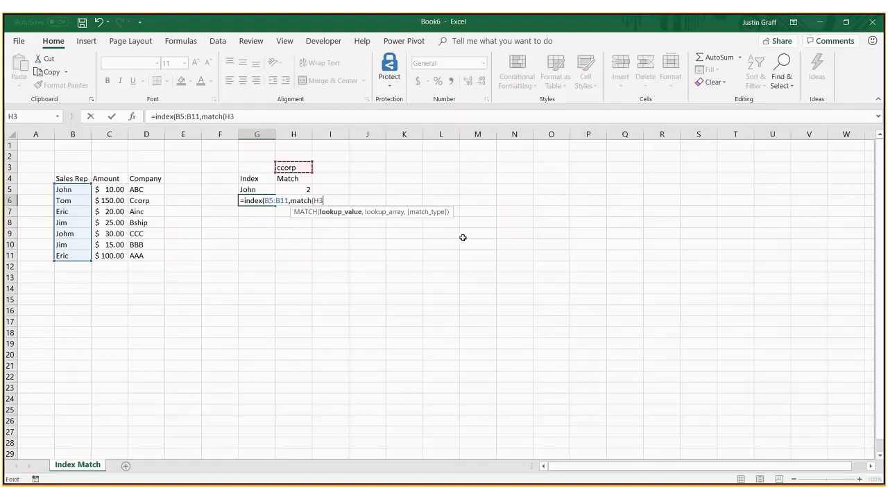
key("F4")
type(",")
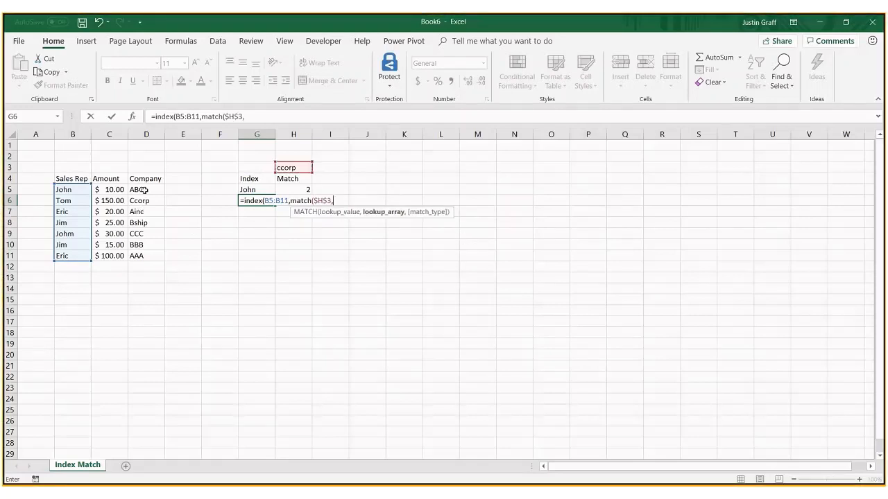
left_click_drag(141, 190, 146, 254)
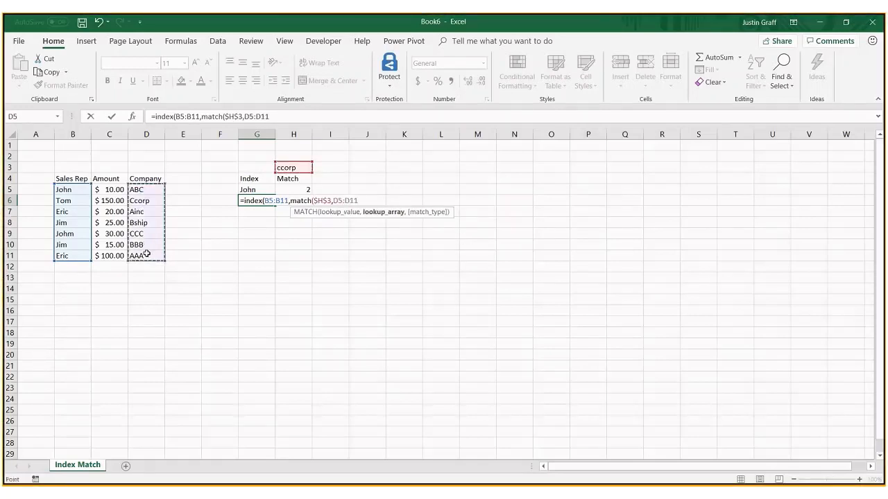
type(",")
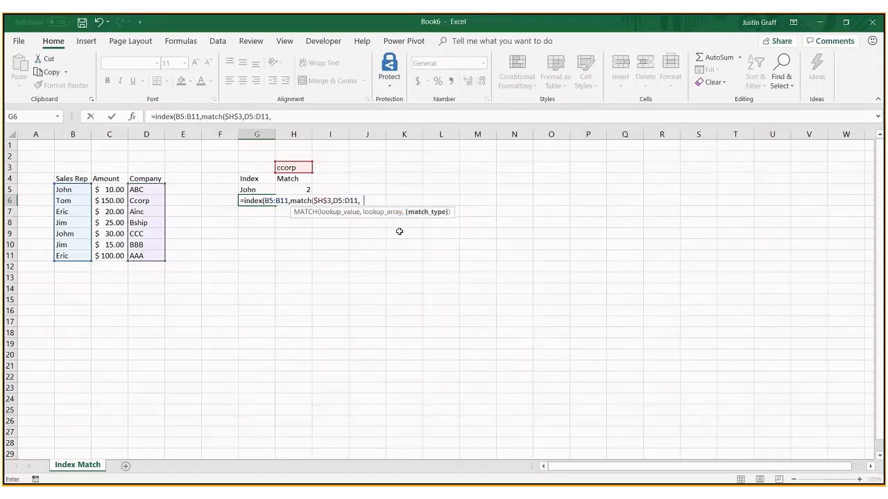
key("BackSpace")
type("0)")
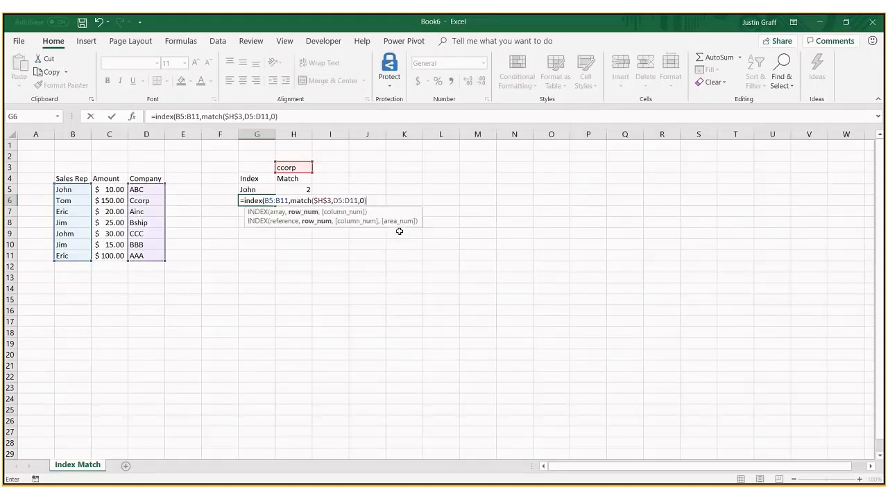
type(")")
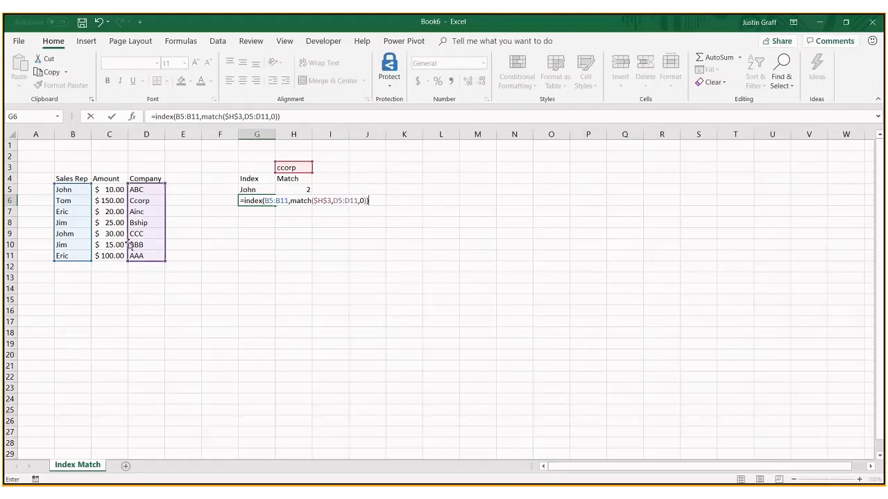
key("Return")
key("Up")
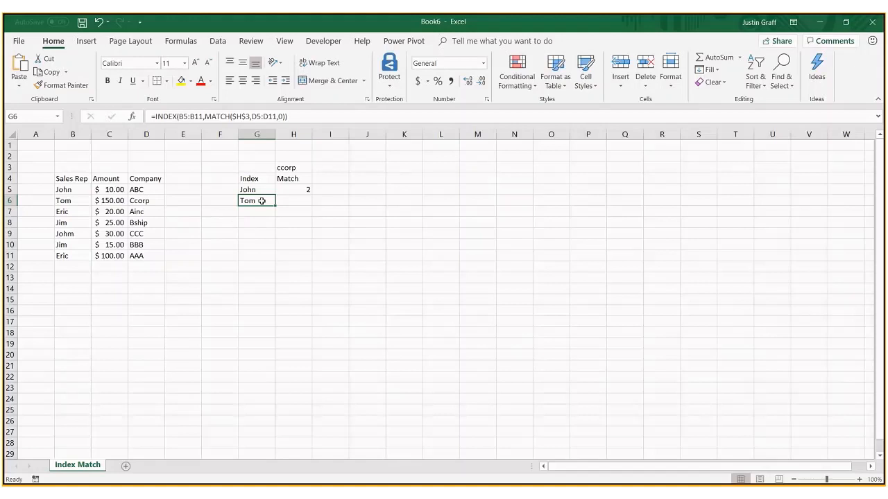
left_click(264, 117)
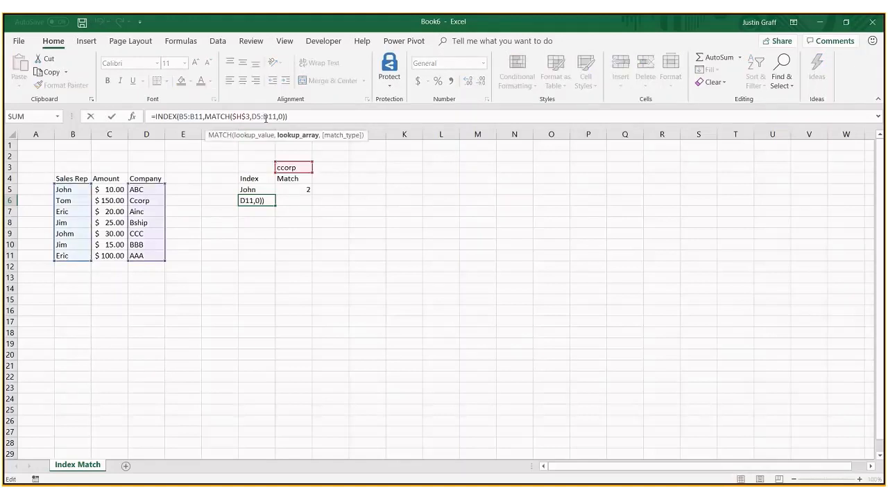
key("Return")
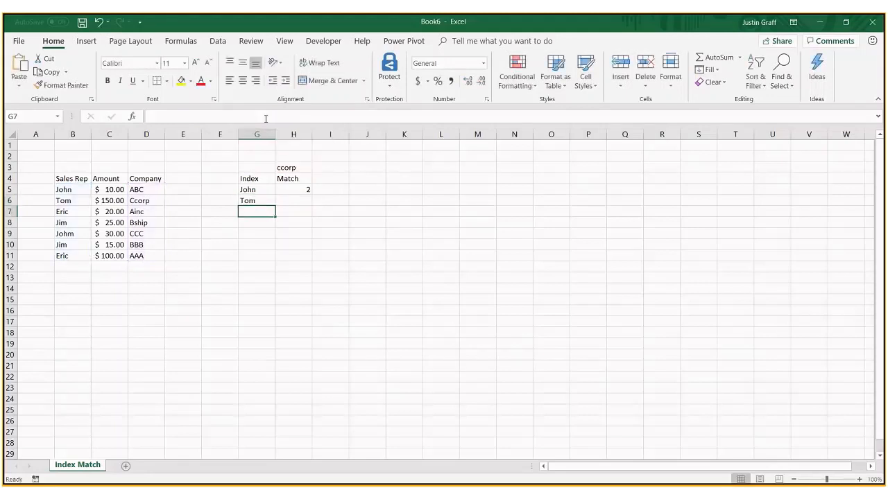
Shrink the array of the INDEX formula in G5 to B5:B11 so that it excludes the Sales Rep header.
key("Up")
key("Left")
key("Up")
key("Right")
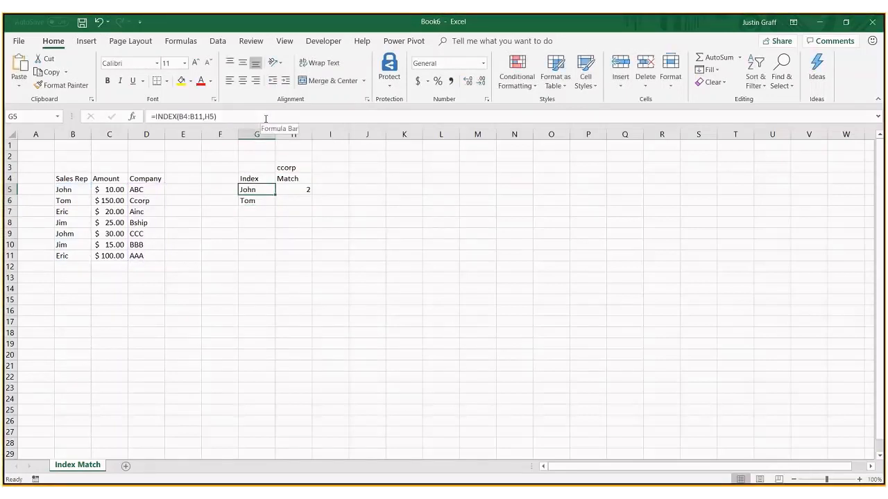
key("F2")
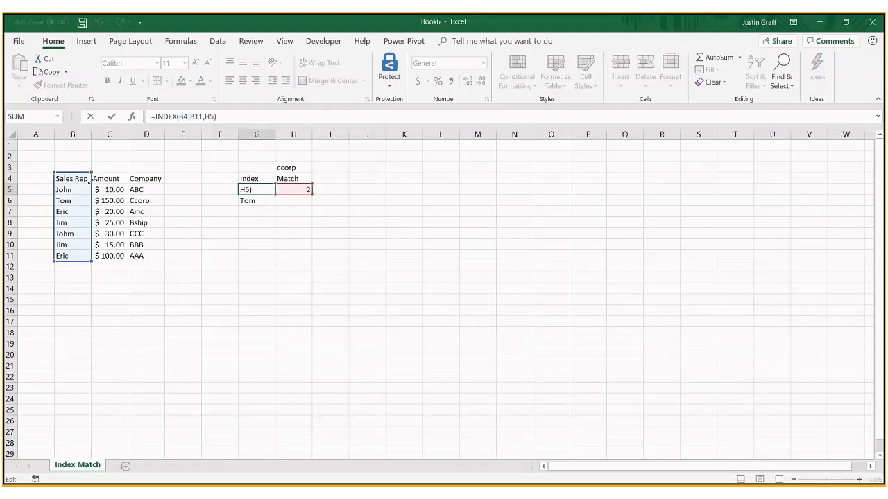
left_click_drag(90, 180, 90, 189)
key("Return")
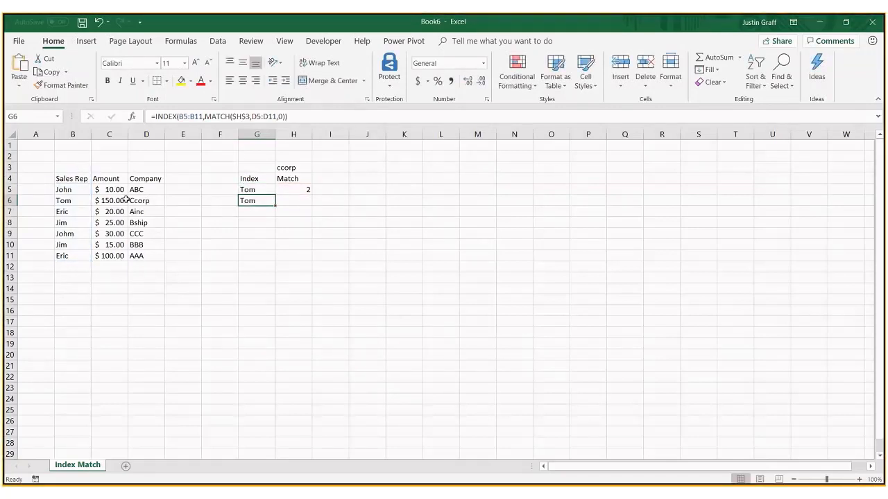
Change the lookup company in H3 to CCC and check the combined INDEX and MATCH formula in G6.
left_click(301, 170)
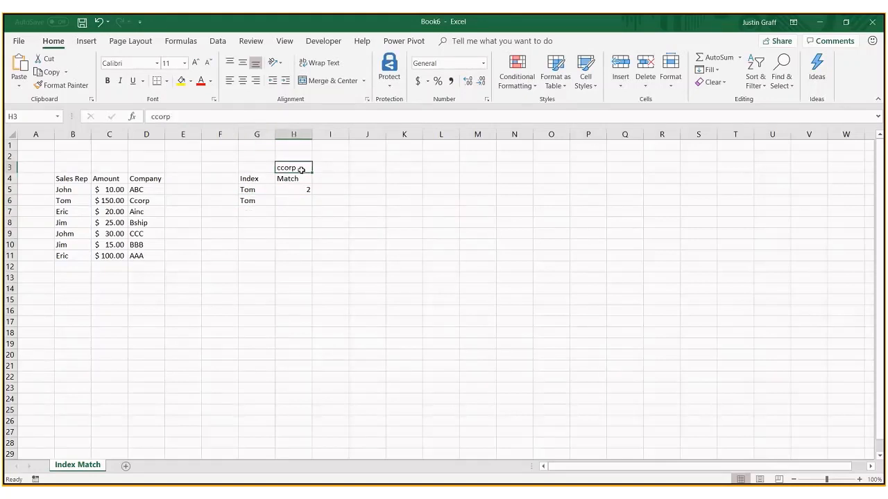
type("CCC")
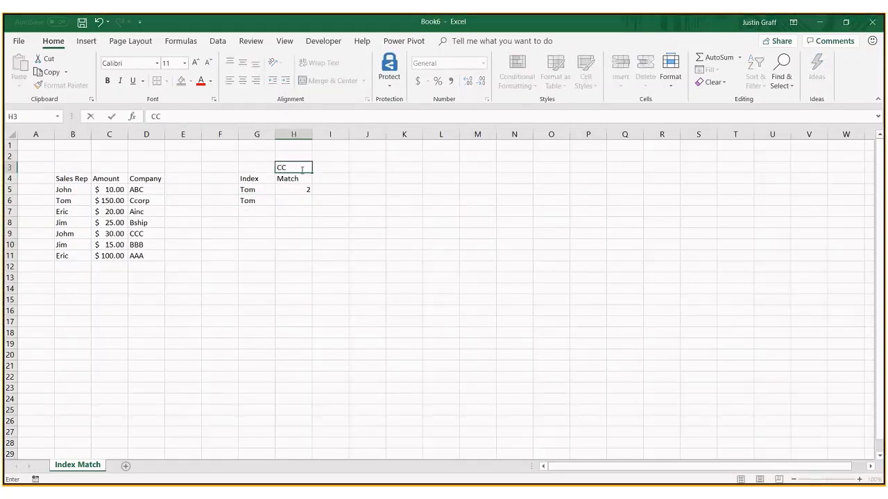
key("Return")
key("Left")
key("Down")
key("Down")
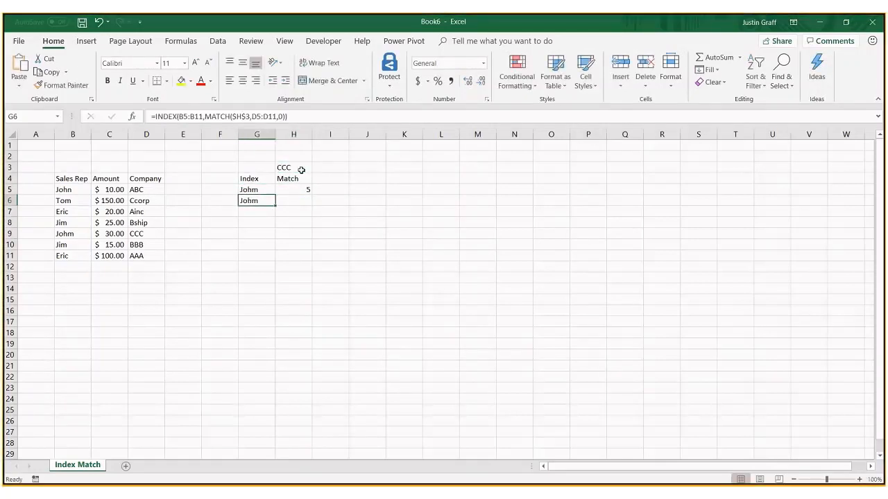